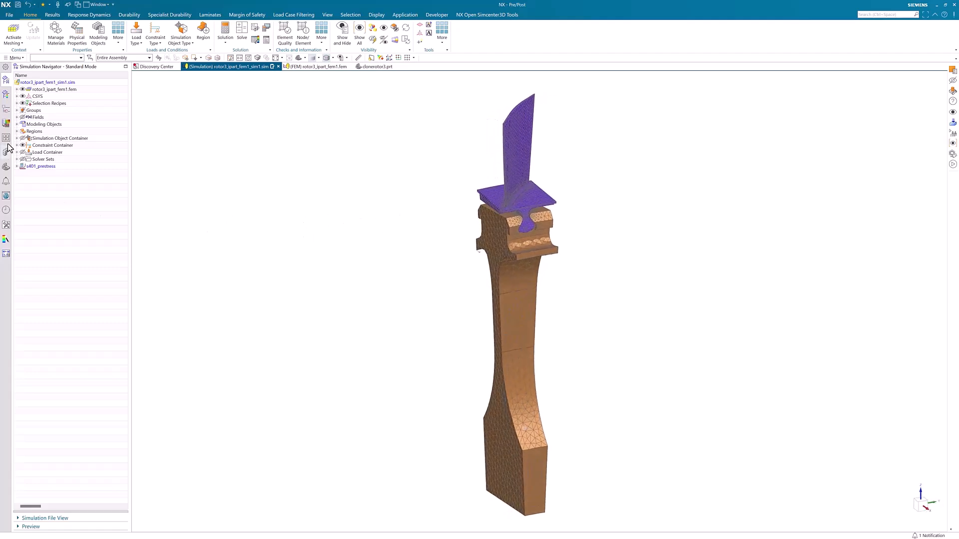
# Display the simulation objects and loads on the rotor model and expand the load, constraint and simulation object containers.
pyautogui.click(23, 139)
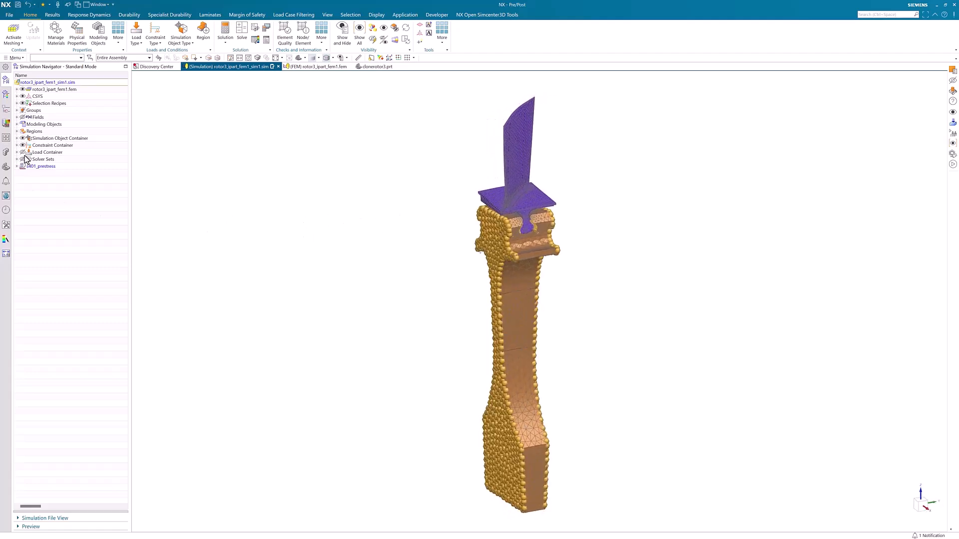
pyautogui.click(22, 153)
pyautogui.click(17, 152)
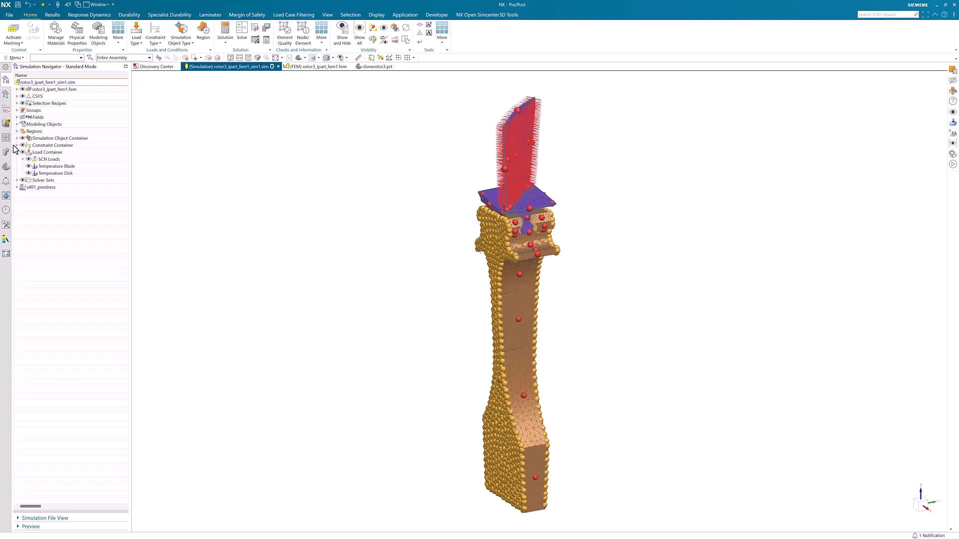
pyautogui.click(17, 145)
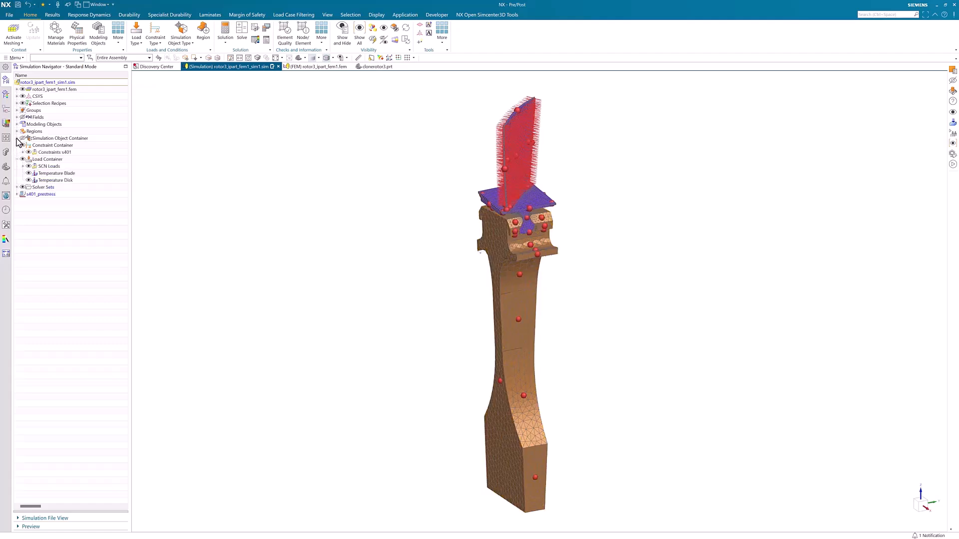
pyautogui.click(17, 138)
# Inspect the blade root up close in the simulation and in the rotor3_ipart_fem1.fem mesh model.
pyautogui.moveTo(519, 173); pyautogui.dragTo(424, 207)
pyautogui.scroll(5, 516, 174)
pyautogui.click(307, 68)
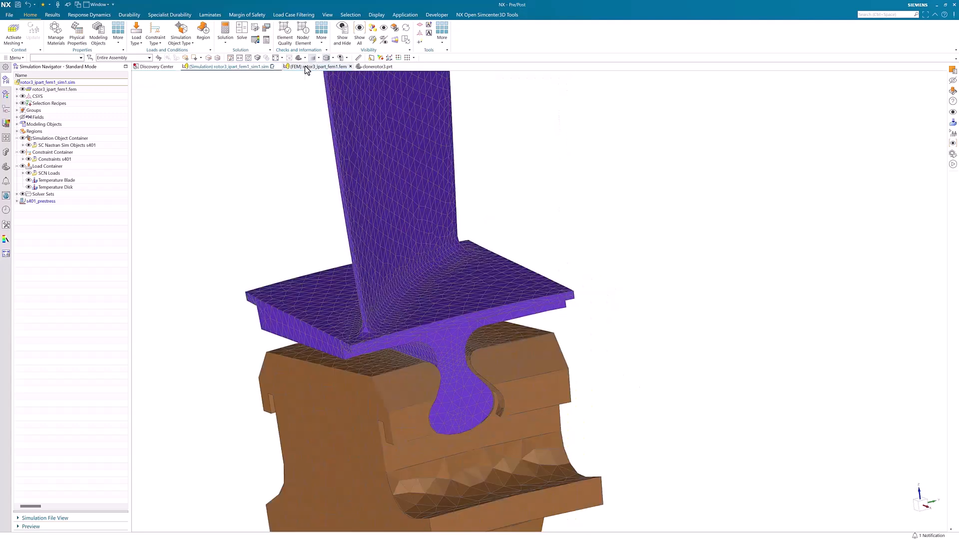
pyautogui.moveTo(620, 307); pyautogui.dragTo(440, 224)
# Switch to the clonerotor3 part, open its custom design-parameter dialog, and place it clear of the blade.
pyautogui.click(373, 67)
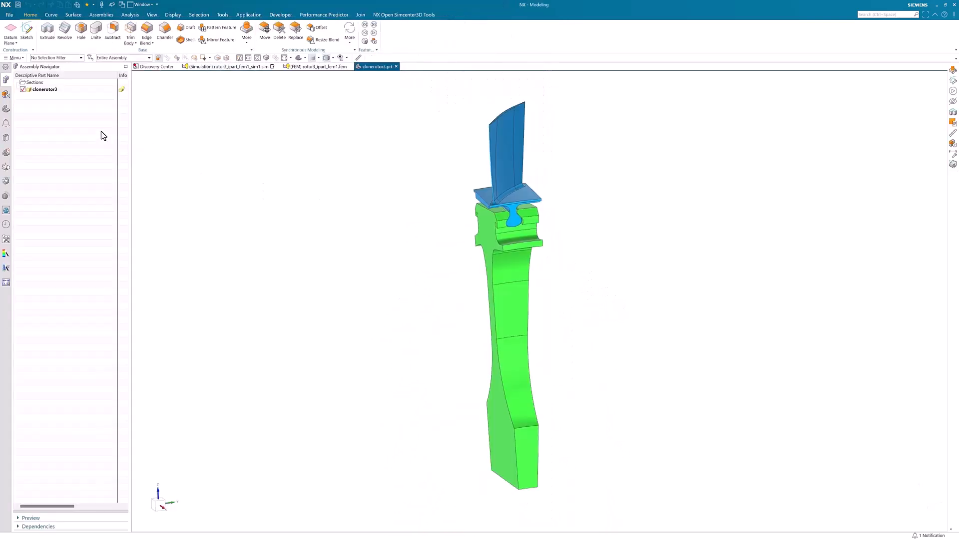
pyautogui.click(58, 90)
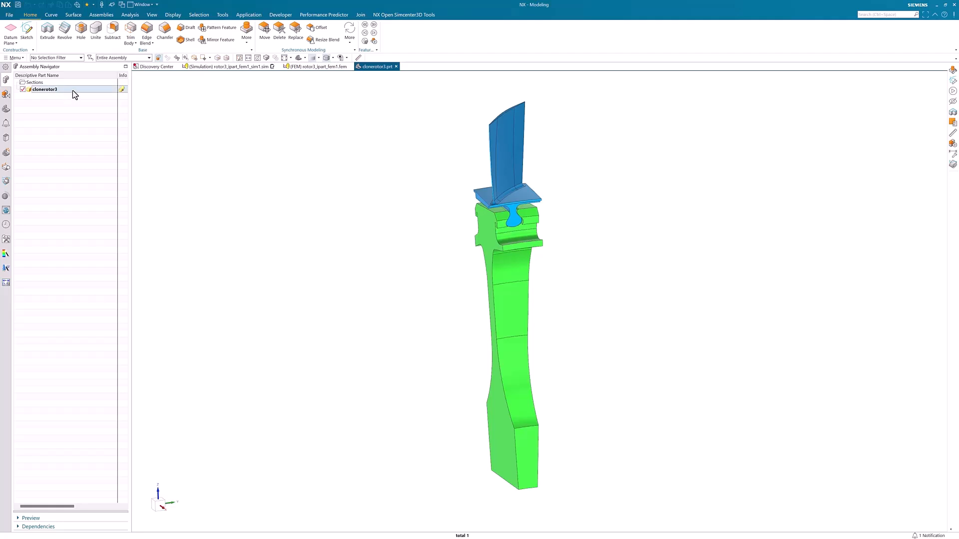
pyautogui.rightClick(73, 91)
pyautogui.click(89, 96)
pyautogui.moveTo(157, 12); pyautogui.dragTo(362, 118)
pyautogui.scroll(-3, 467, 171)
pyautogui.scroll(-8, 467, 171)
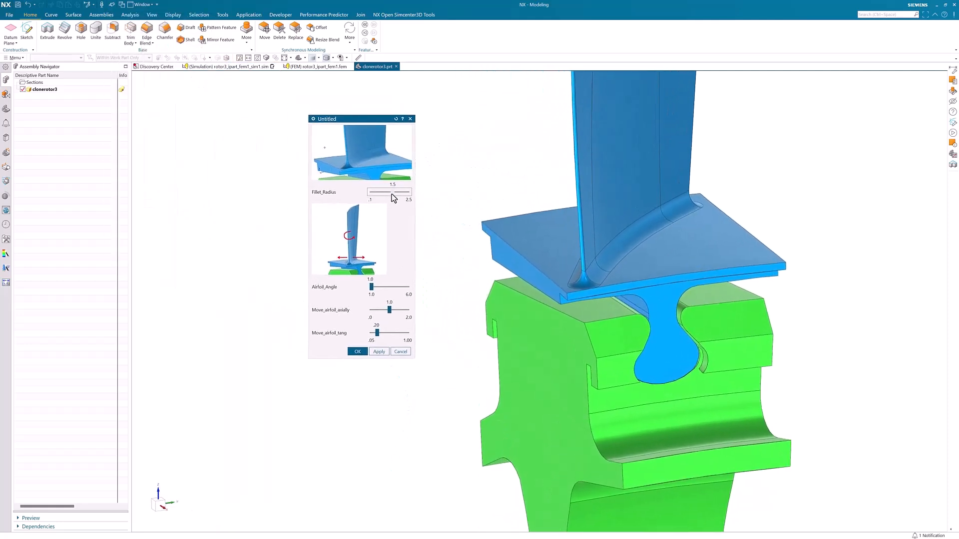
# Set Fillet_Radius to 2.5, Airfoil_Angle to 5.5, Move_airfoil_axially to .1 and Move_airfoil_tang to .43, then accept the design changes.
pyautogui.moveTo(392, 193); pyautogui.dragTo(364, 194)
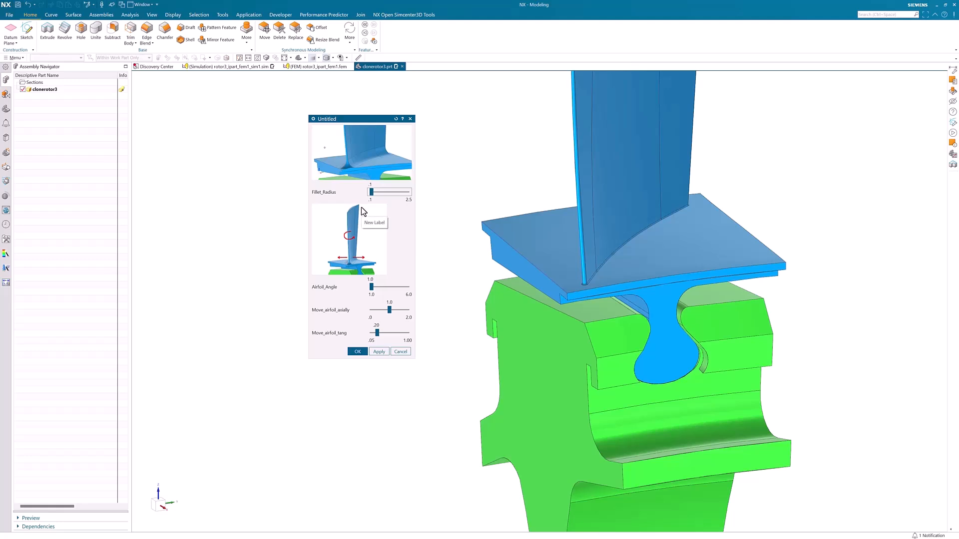
pyautogui.moveTo(373, 196); pyautogui.dragTo(412, 197)
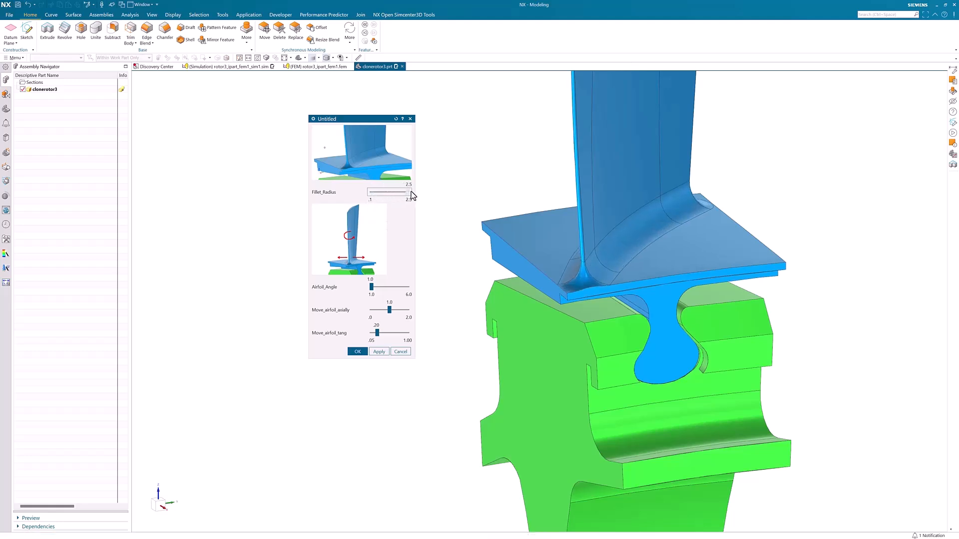
pyautogui.click(387, 289)
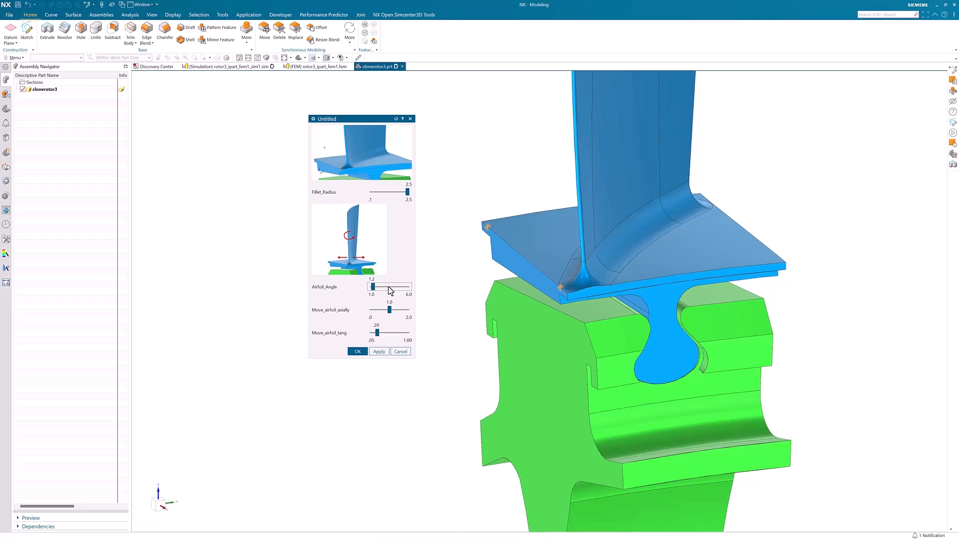
pyautogui.click(388, 287)
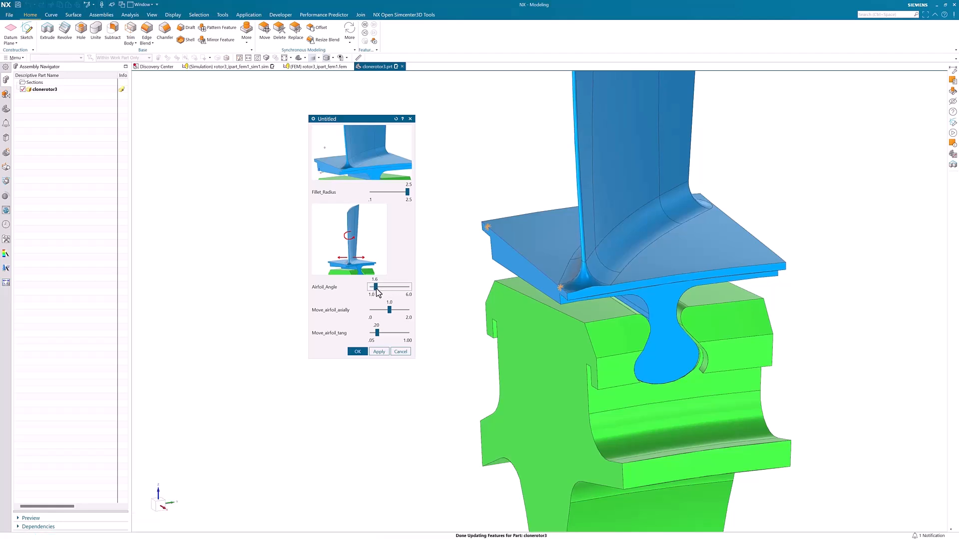
pyautogui.moveTo(377, 288); pyautogui.dragTo(371, 314)
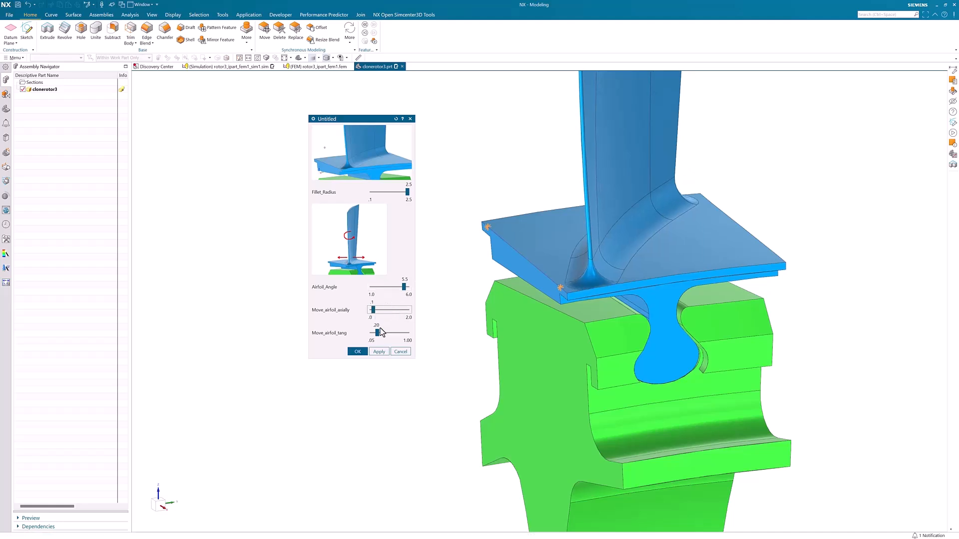
pyautogui.moveTo(378, 333)
pyautogui.mouseDown()
pyautogui.moveTo(399, 334)
pyautogui.moveTo(386, 334)
pyautogui.mouseUp()
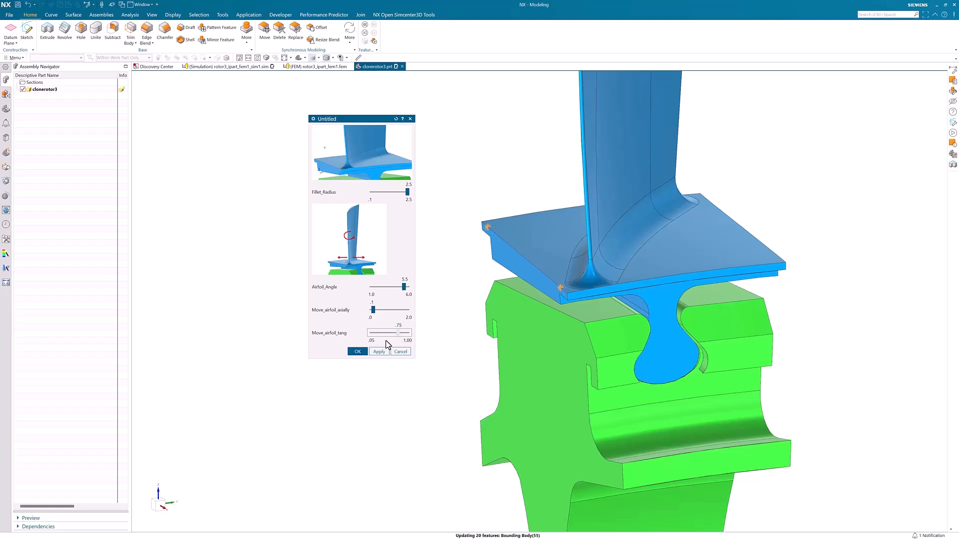
pyautogui.click(358, 352)
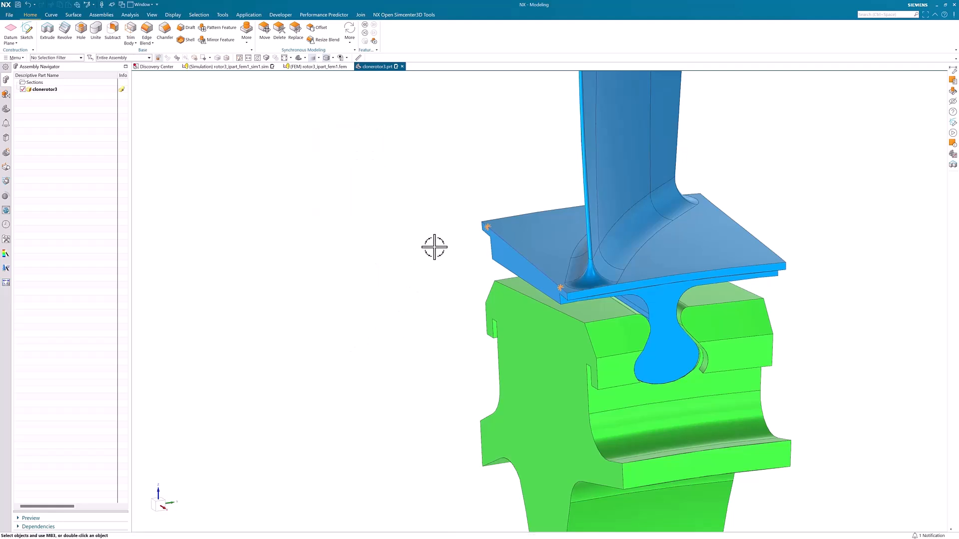
# Update the rotor3_ipart_fem1.fem mesh to match the modified blade geometry, closing the polygon body update log.
pyautogui.click(320, 67)
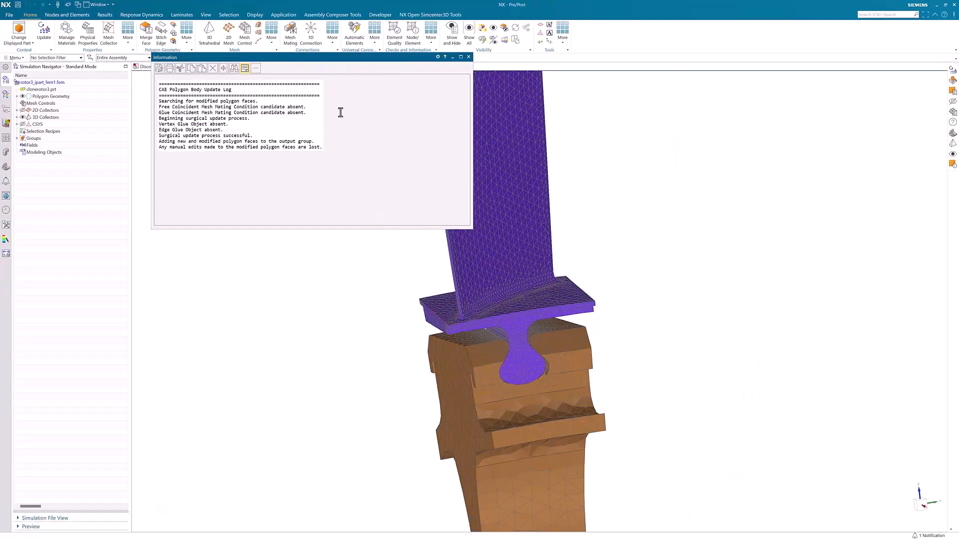
pyautogui.click(469, 57)
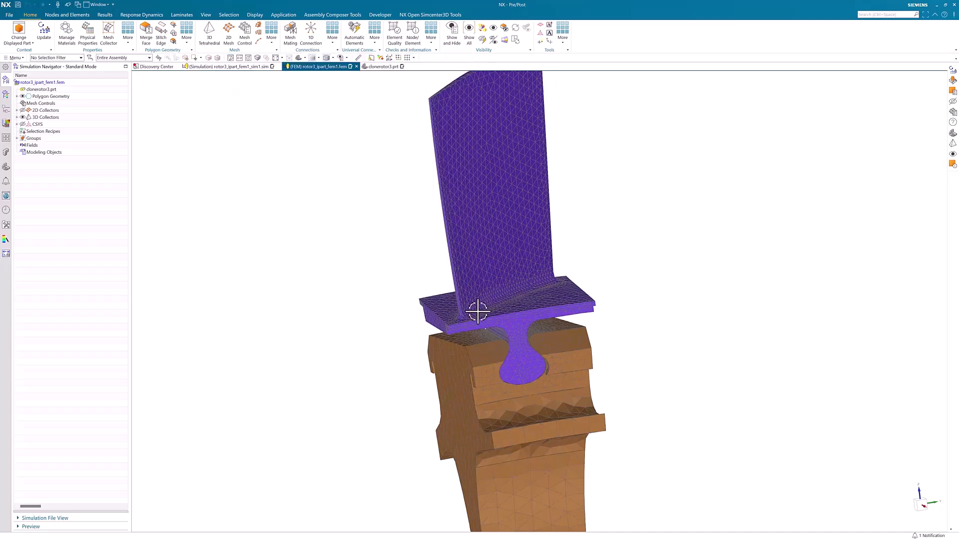
pyautogui.scroll(-5, 472, 307)
pyautogui.scroll(-2, 471, 306)
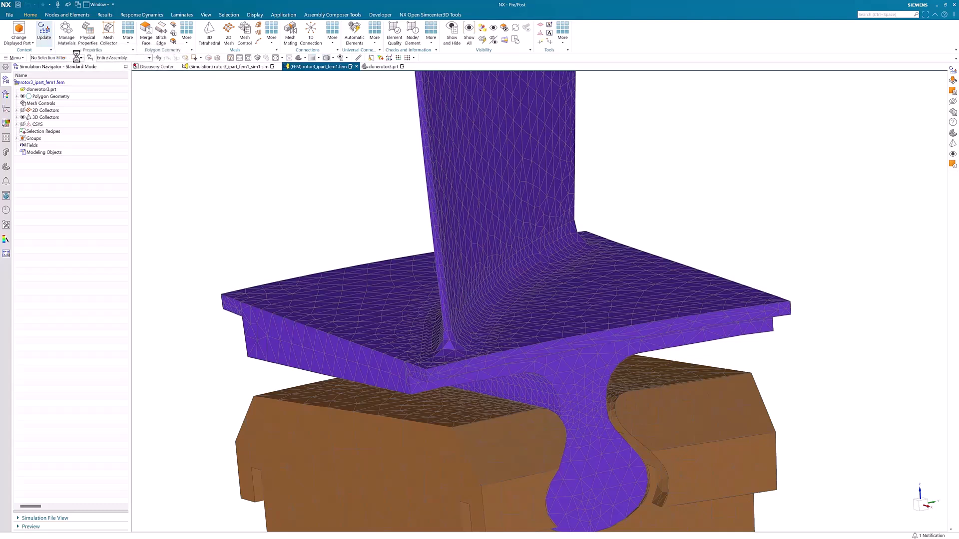
pyautogui.click(47, 36)
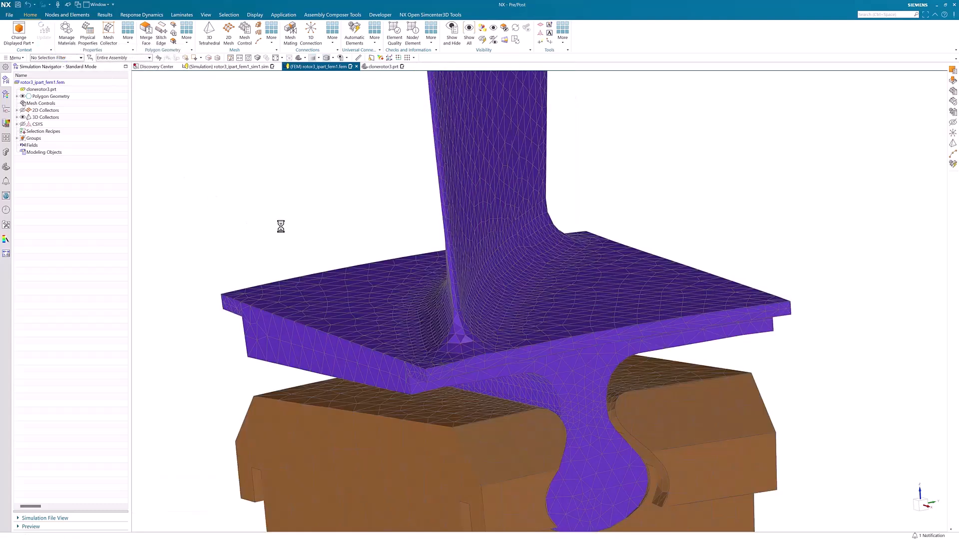
# Return to the rotor3_ipart_fem1_sim1 simulation and hide its simulation objects and loads to inspect the updated fillet mesh.
pyautogui.click(259, 67)
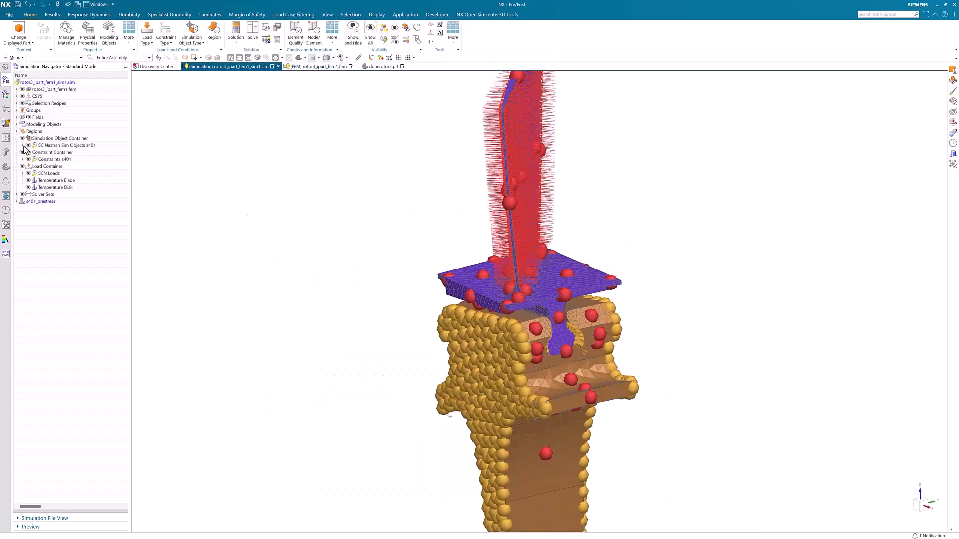
pyautogui.click(23, 140)
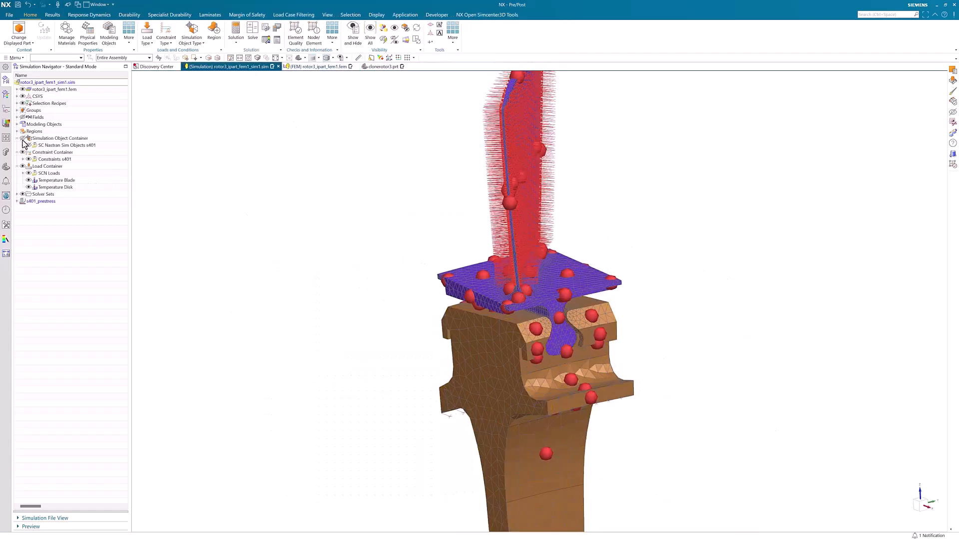
pyautogui.click(22, 166)
pyautogui.scroll(5, 542, 253)
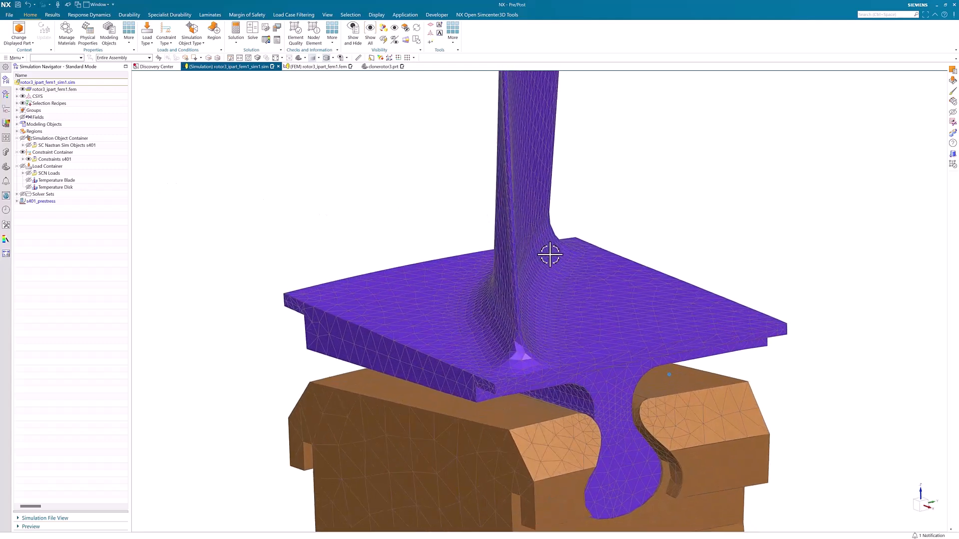
pyautogui.scroll(4, 550, 255)
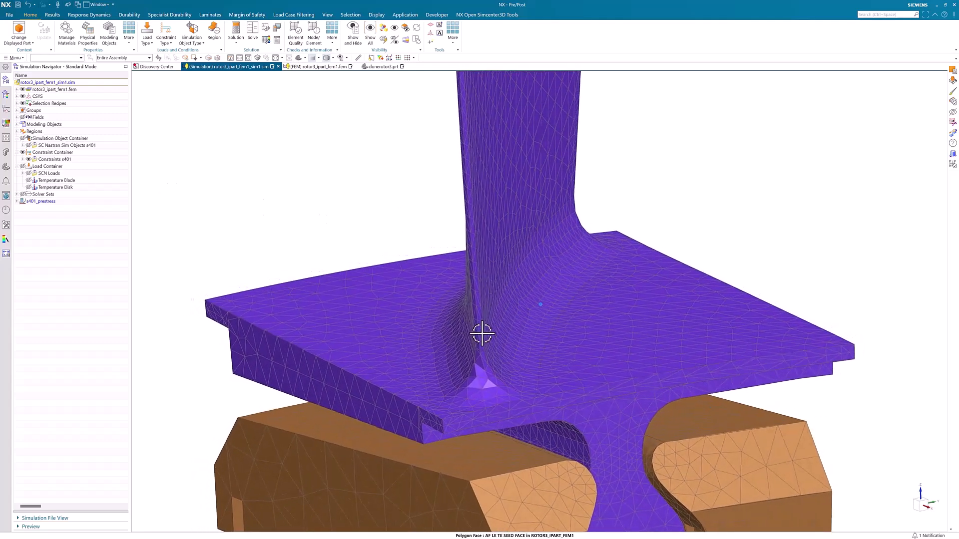
pyautogui.scroll(-6, 482, 334)
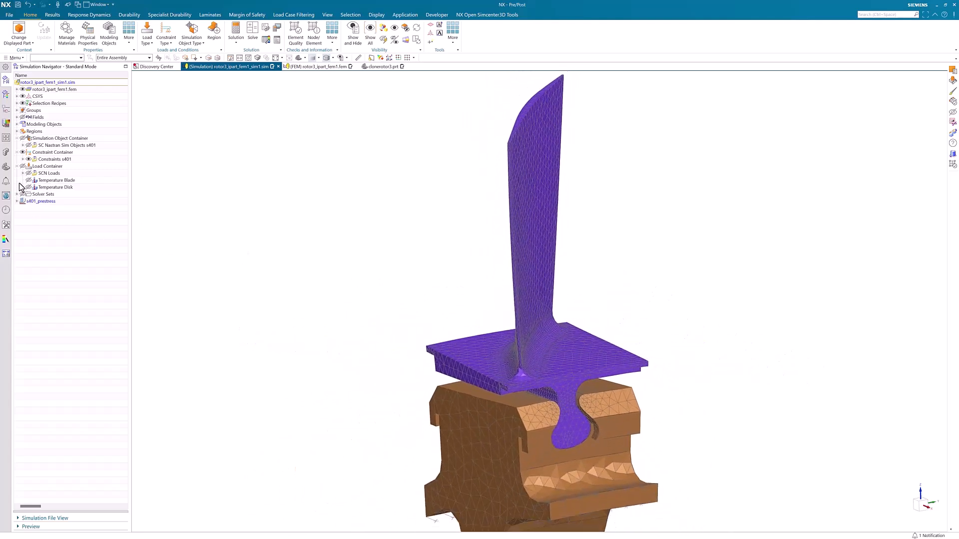
# Redisplay the loads and simulation objects and widen the Simulation Navigator to reveal its status columns.
pyautogui.click(22, 166)
pyautogui.click(23, 139)
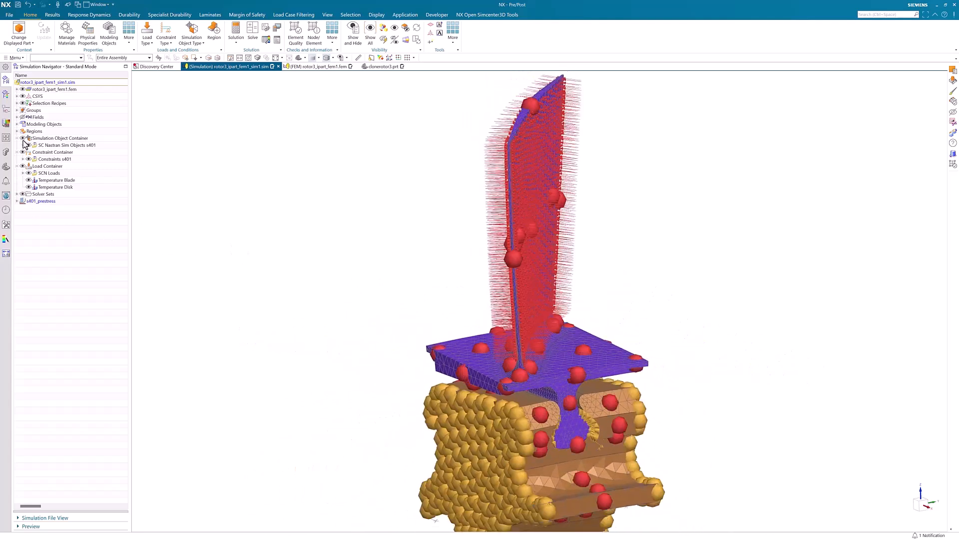
pyautogui.moveTo(130, 148); pyautogui.dragTo(208, 147)
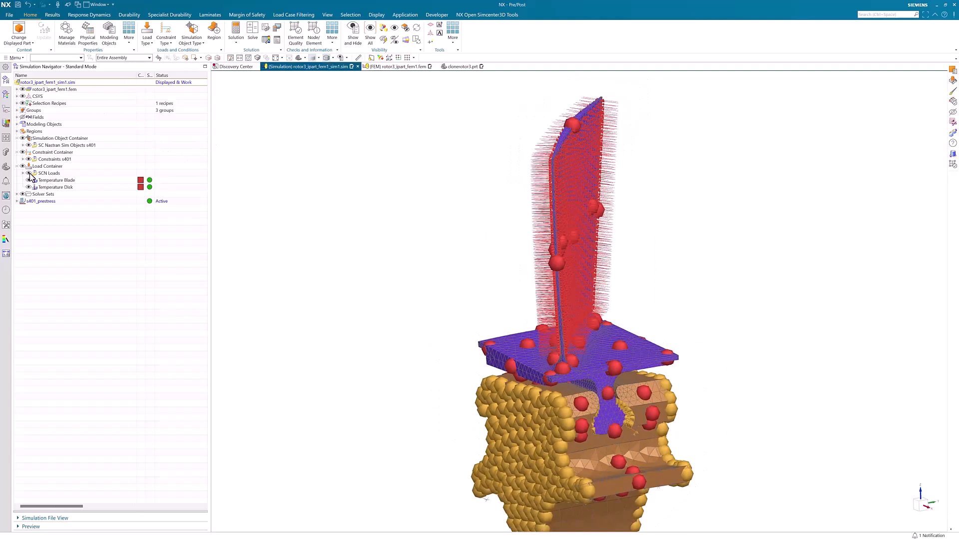
# Expand the s401_prestress solution along with its constraints and simulation objects to review its contents.
pyautogui.click(44, 202)
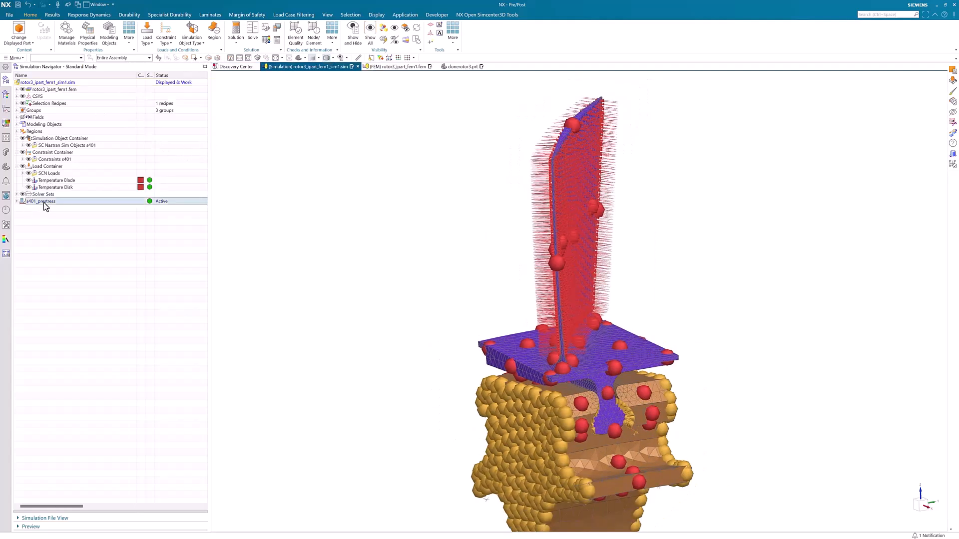
pyautogui.click(17, 201)
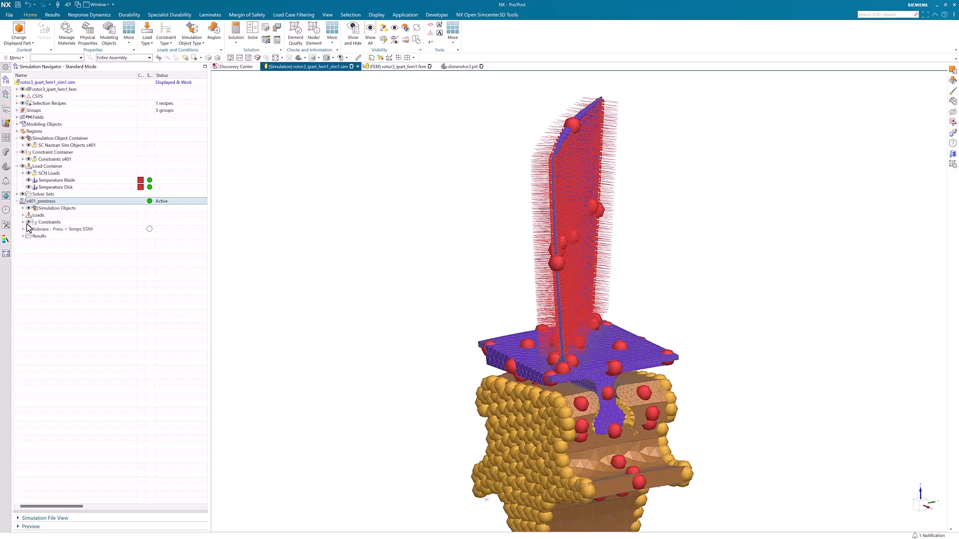
pyautogui.click(22, 222)
pyautogui.click(22, 208)
# Review the solve options for the s401_prestress solution and close them without solving.
pyautogui.rightClick(36, 204)
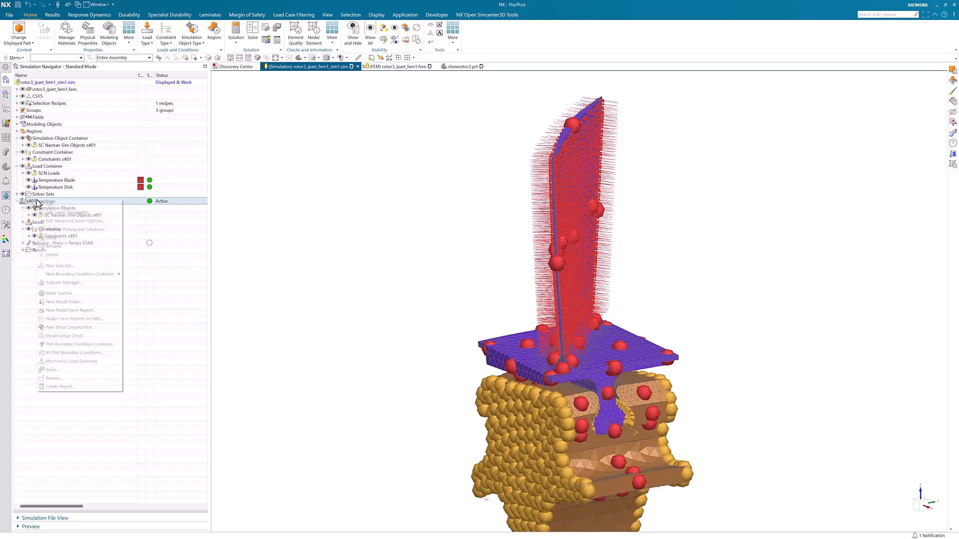
pyautogui.click(95, 377)
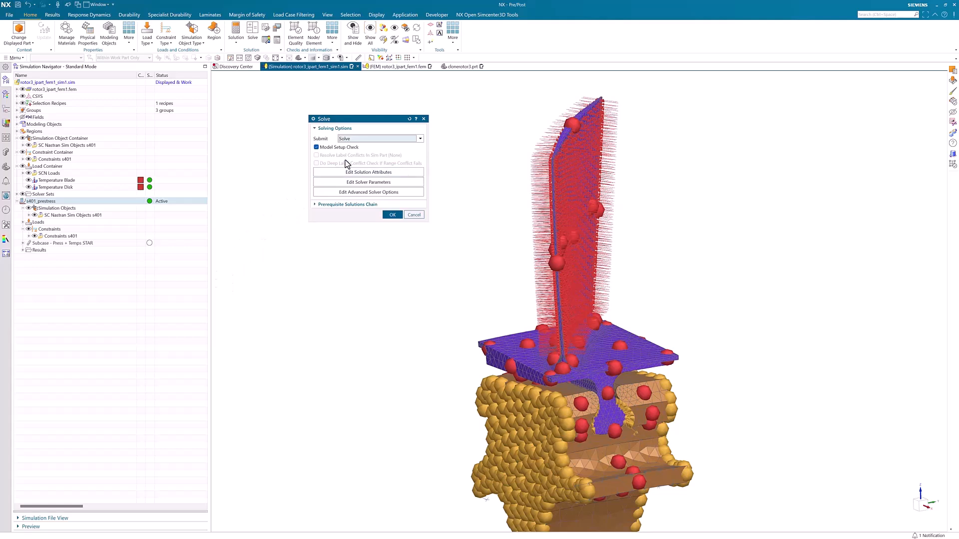
pyautogui.click(408, 216)
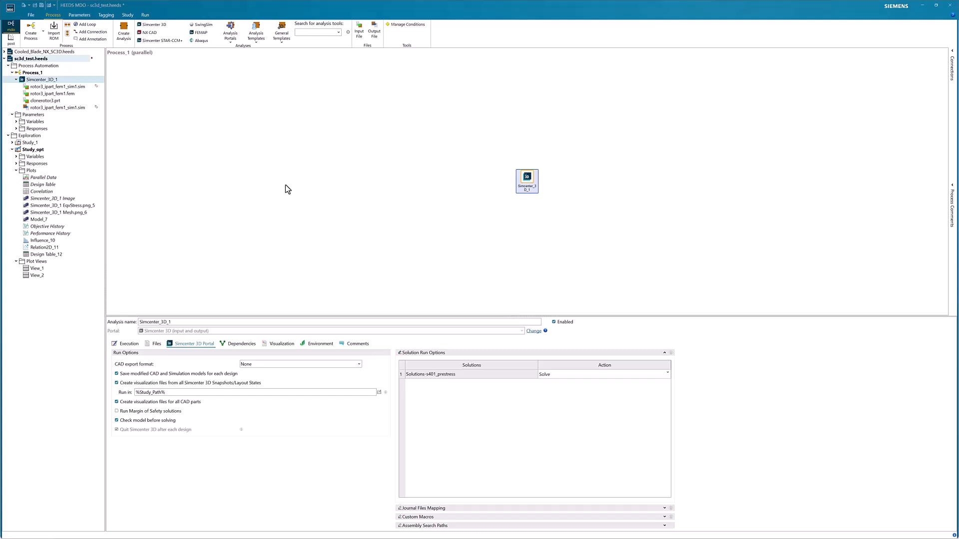
# In HEEDS MDO, review the project's design variables and their ranges, including Airfoil_Angle and Move_airfoil_tang.
pyautogui.click(86, 19)
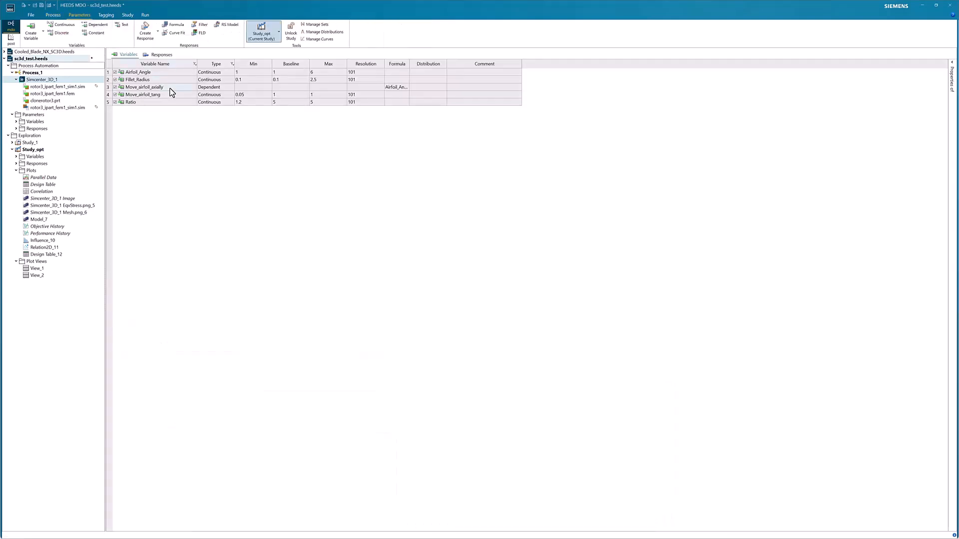
pyautogui.click(179, 74)
pyautogui.click(175, 94)
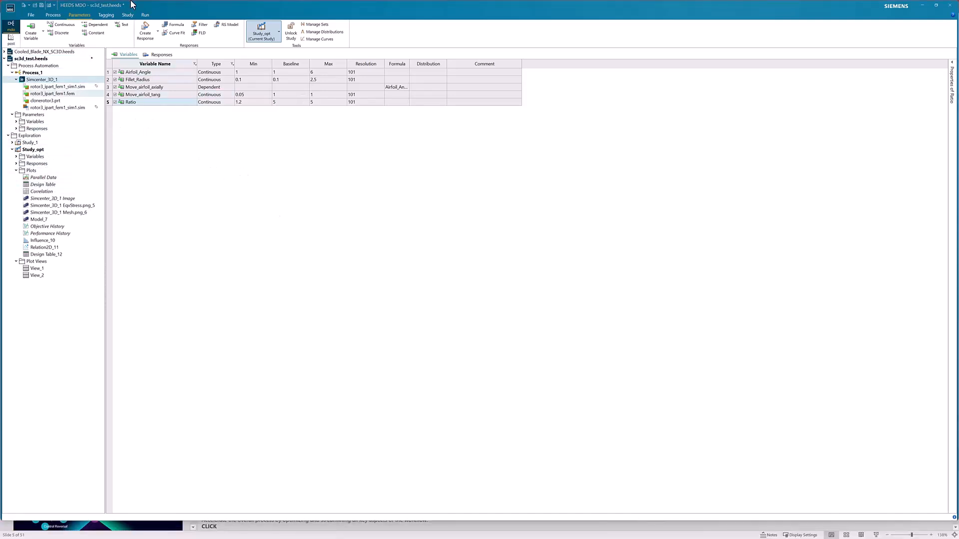
# Show the Study_opt responses and widen the objective and available-response columns to read the full names.
pyautogui.click(127, 15)
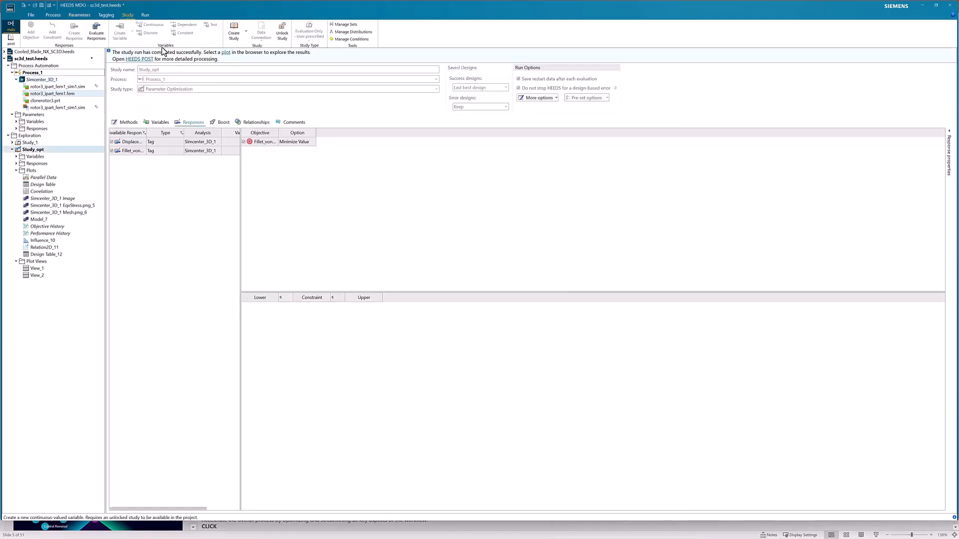
pyautogui.moveTo(278, 134); pyautogui.dragTo(315, 134)
pyautogui.click(329, 143)
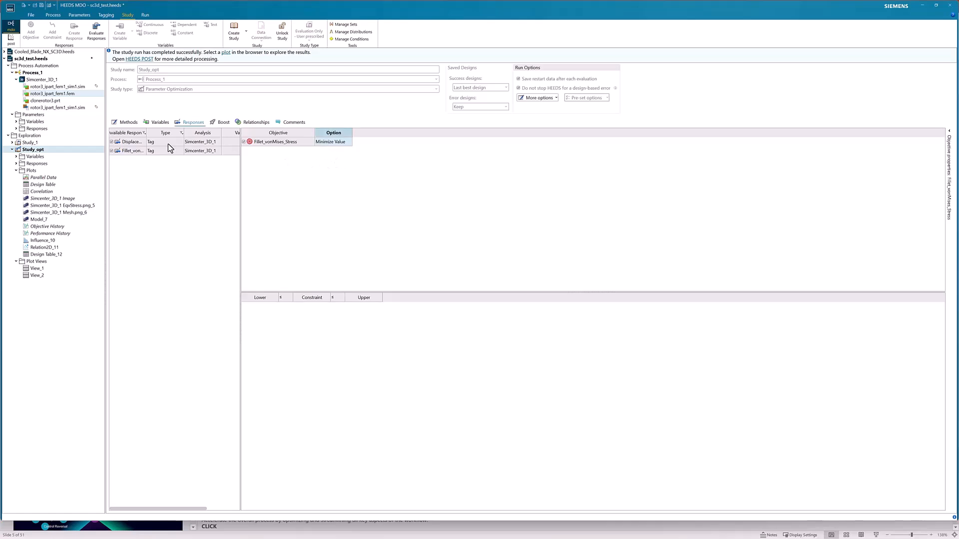
pyautogui.moveTo(147, 134); pyautogui.dragTo(194, 132)
# Switch to the study's post-processing, open the plot view View_1 and select design 1 to inspect its blade geometry.
pyautogui.click(12, 42)
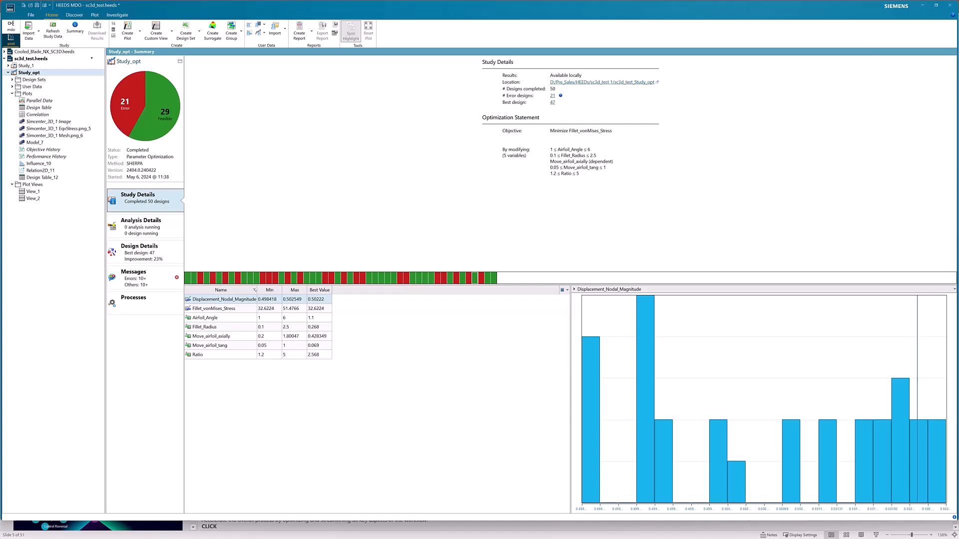
pyautogui.doubleClick(56, 191)
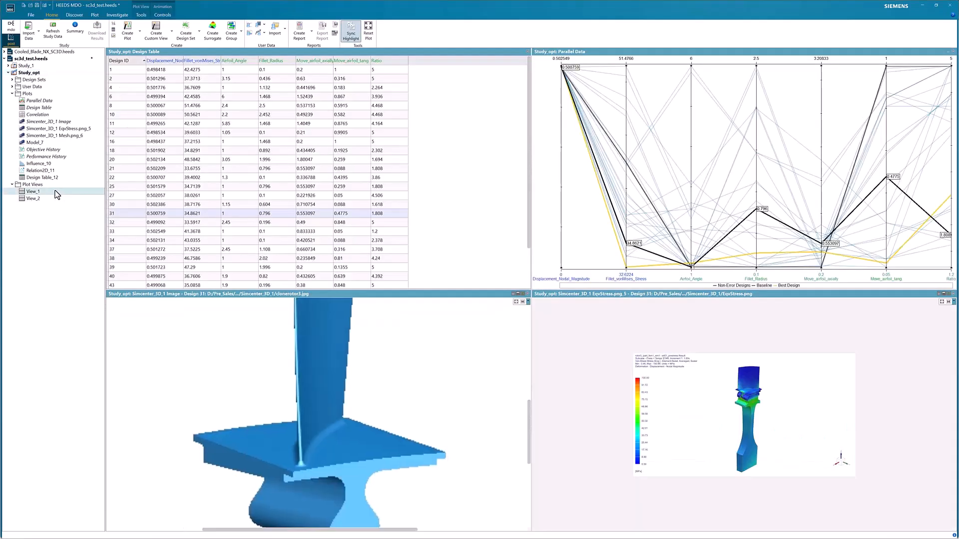
pyautogui.click(165, 70)
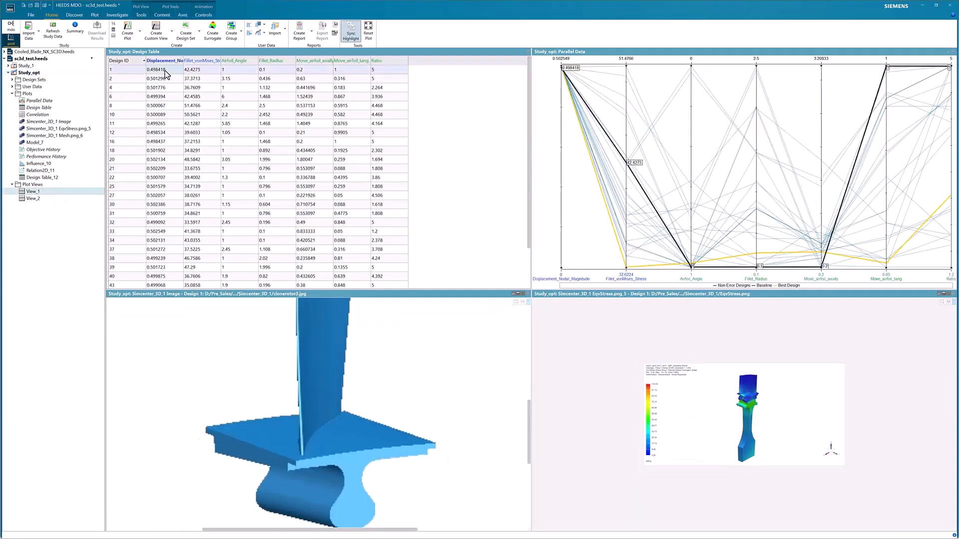
pyautogui.scroll(2, 294, 439)
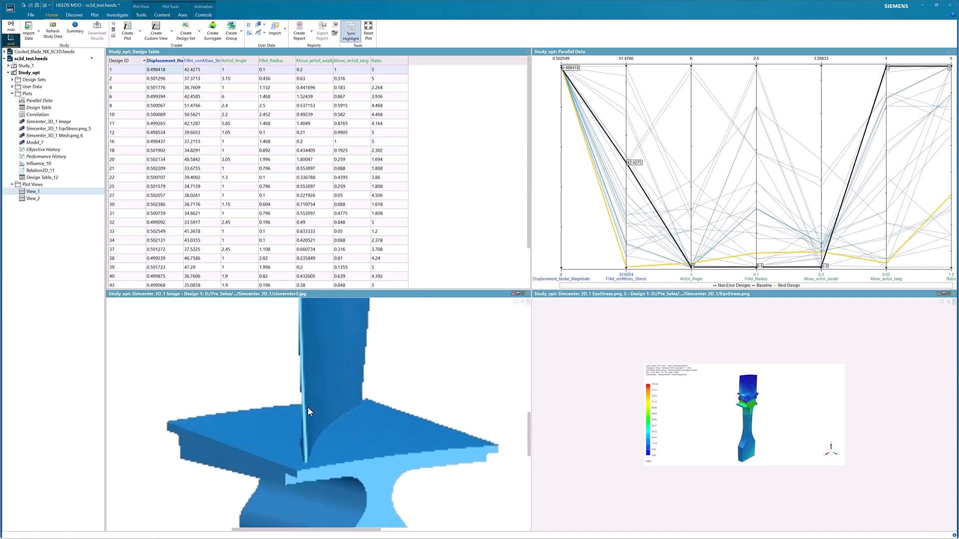
# Step through designs 2 to 11 in the design table to compare their variables, blade geometry and stress images.
pyautogui.press('Down')
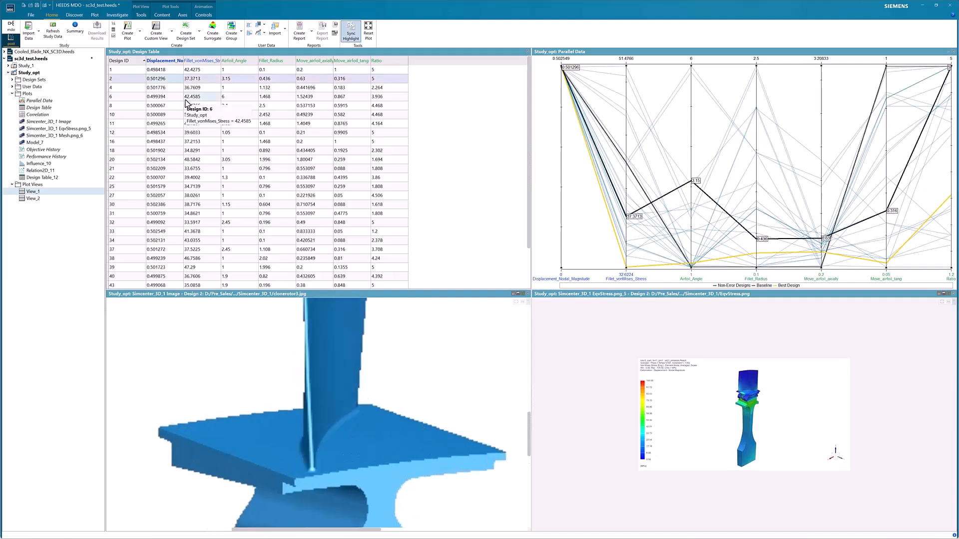
pyautogui.press('Down')
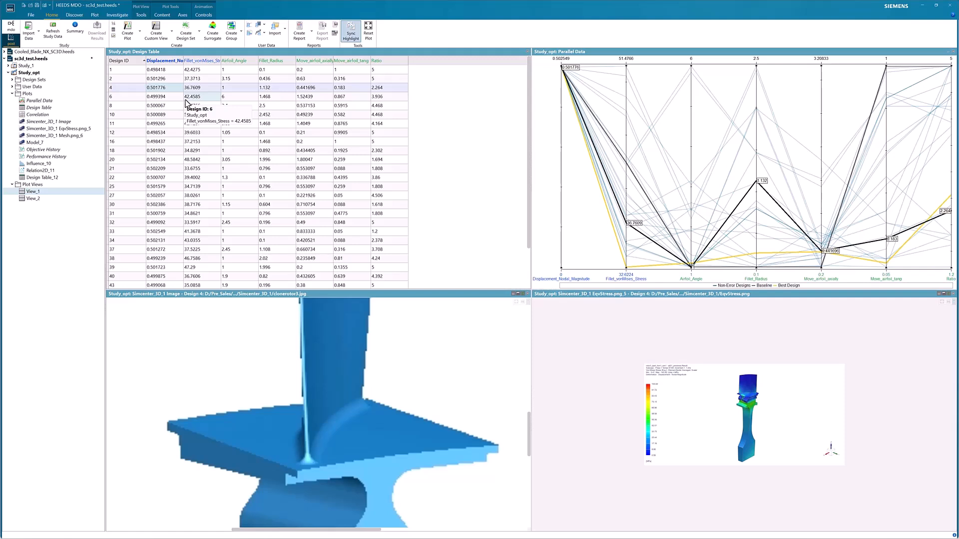
pyautogui.press('Down')
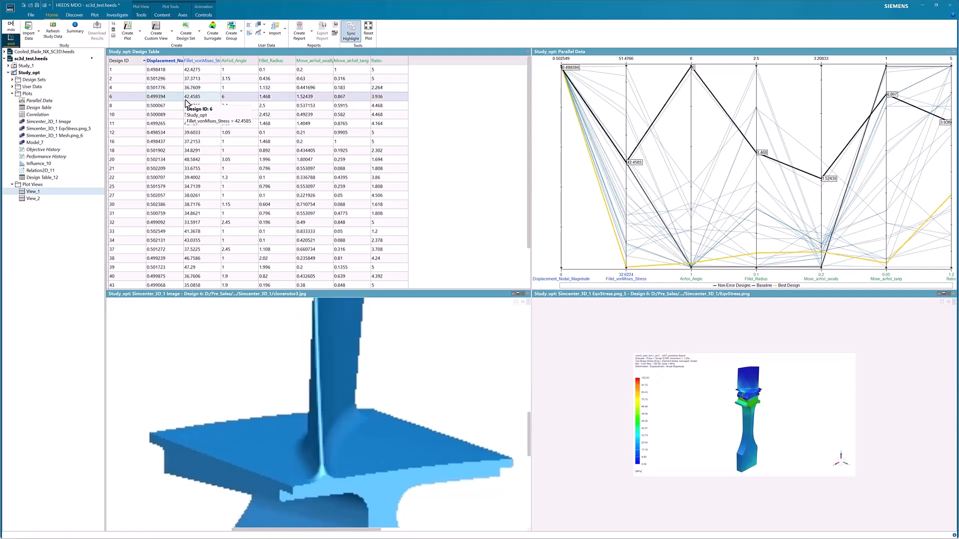
pyautogui.press('Down')
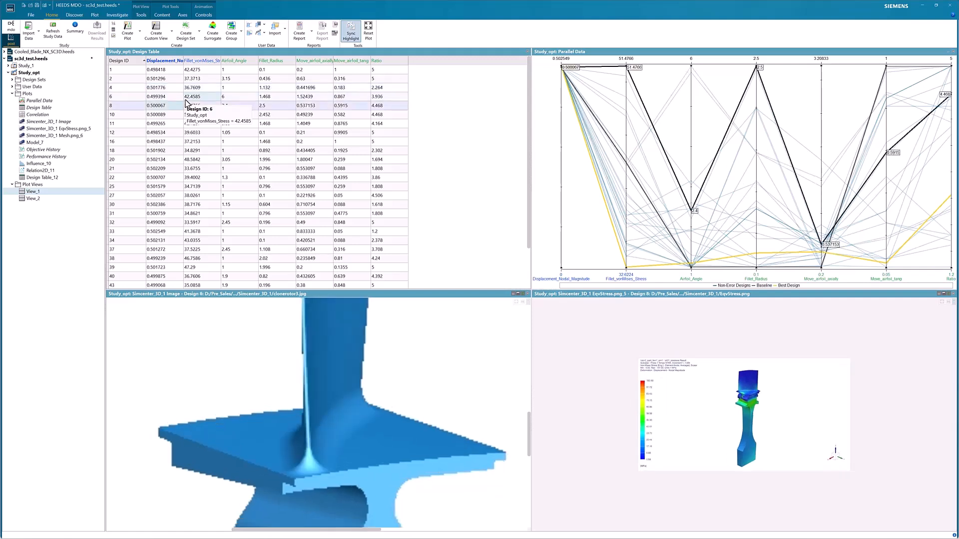
pyautogui.press('Down')
pyautogui.press('Down')
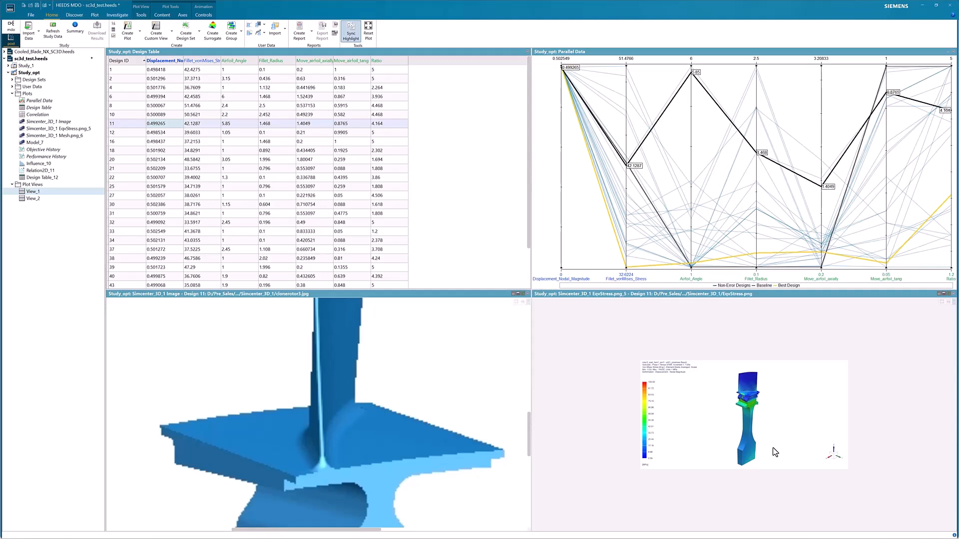
# Review designs 12 to 21 in the design table, and select best design 47 from its Parallel Data curve.
pyautogui.click(160, 133)
pyautogui.press('Down')
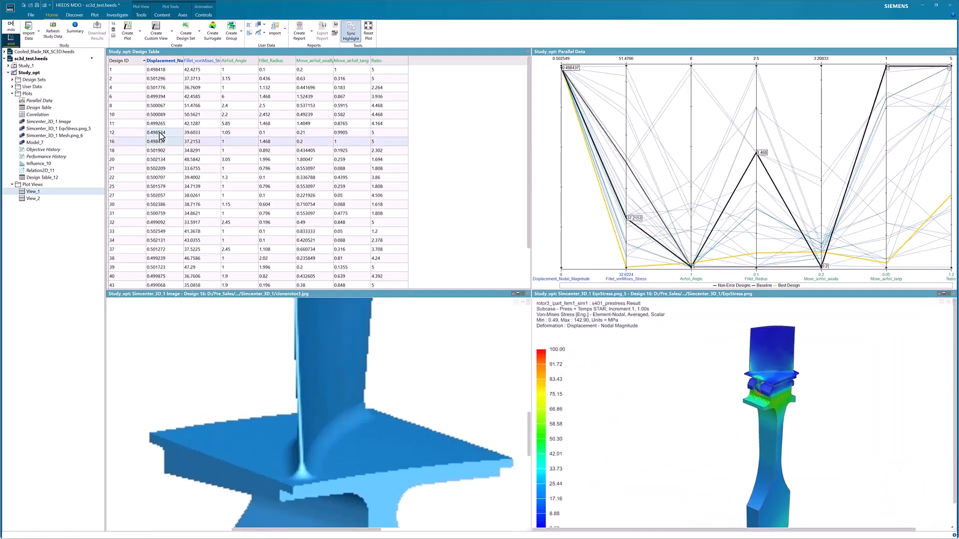
pyautogui.press('Down')
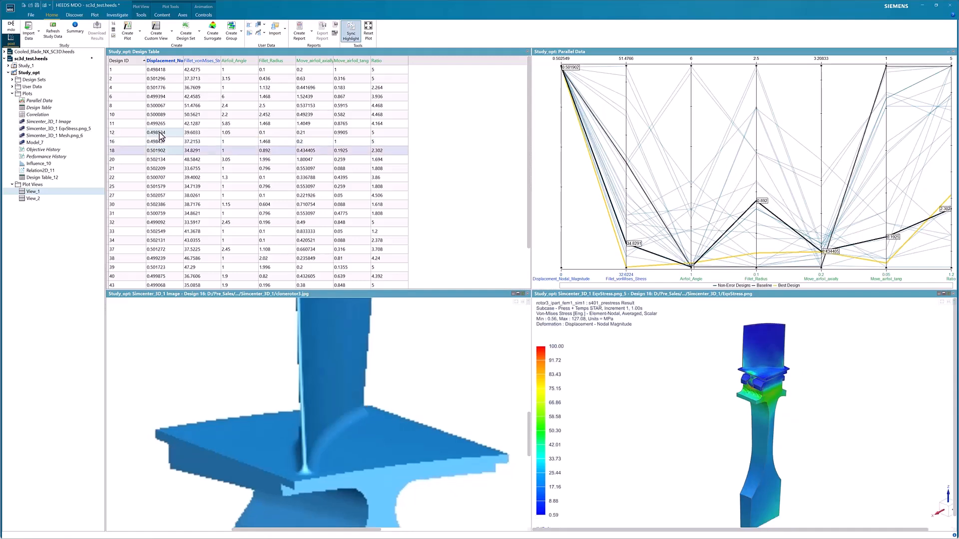
pyautogui.press('Down')
pyautogui.press('Down')
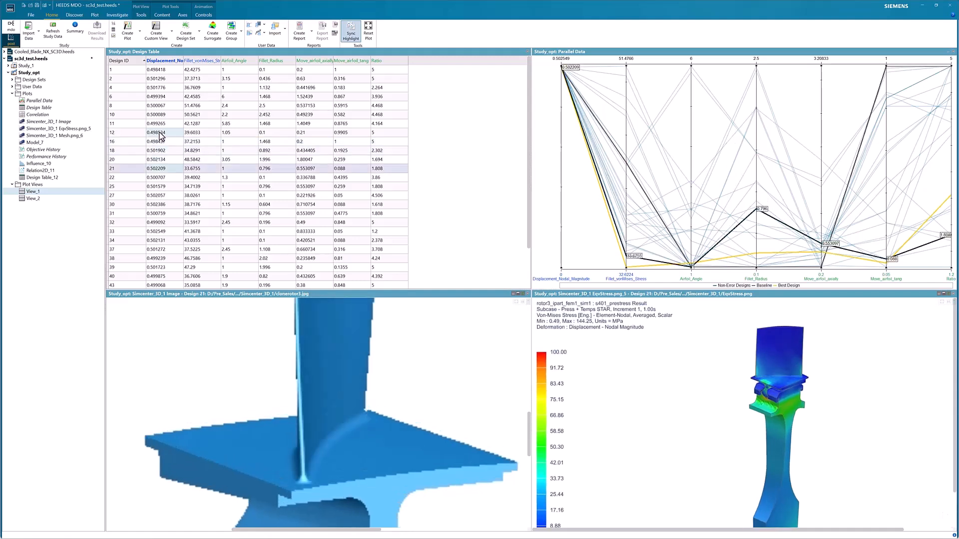
pyautogui.click(650, 265)
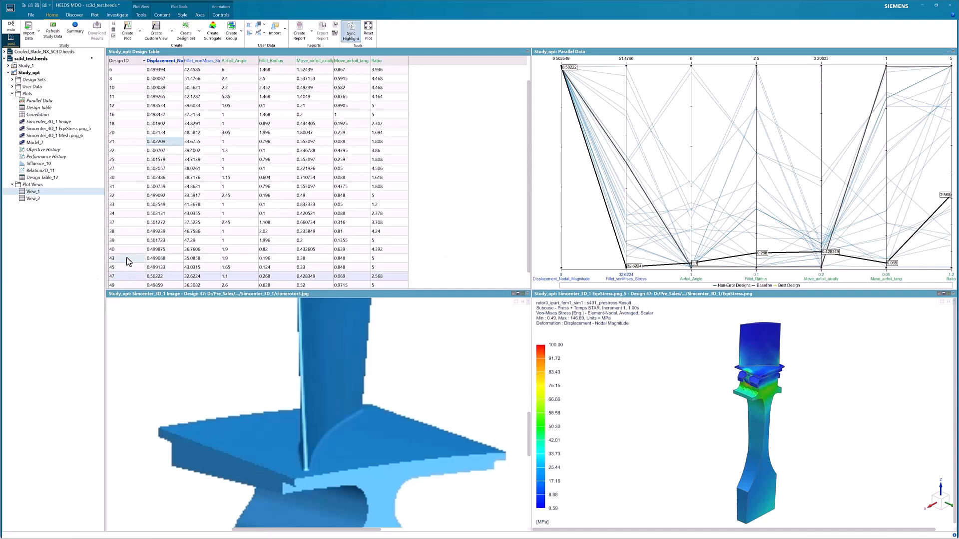
# Open the plot view View_2 and compare the geometry, mesh, stress and displacement images of designs 32 to 34.
pyautogui.doubleClick(37, 198)
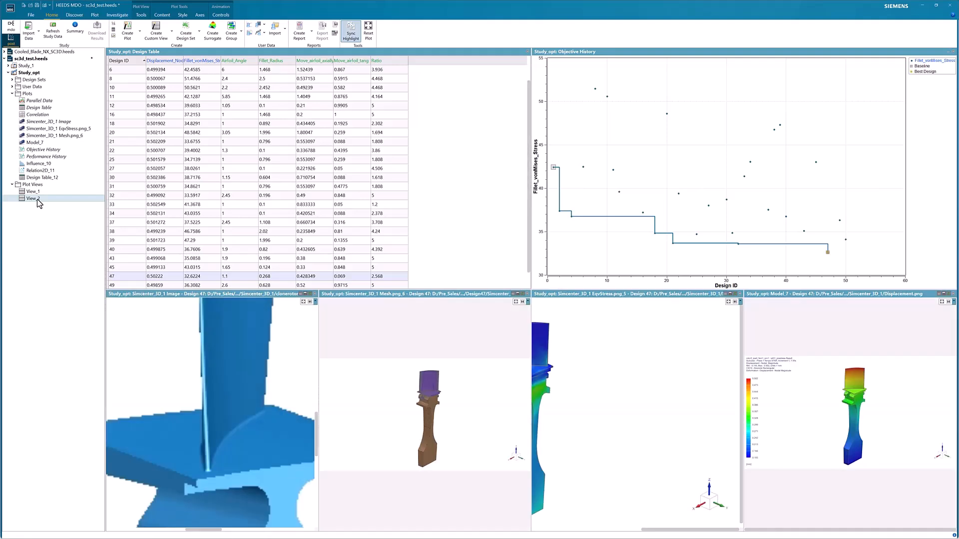
pyautogui.click(280, 196)
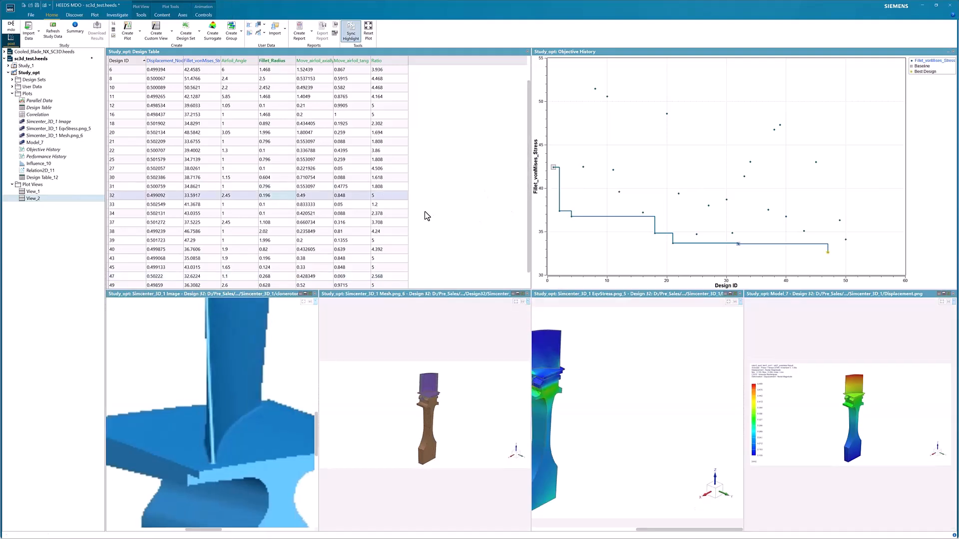
pyautogui.press('Down')
pyautogui.press('Down')
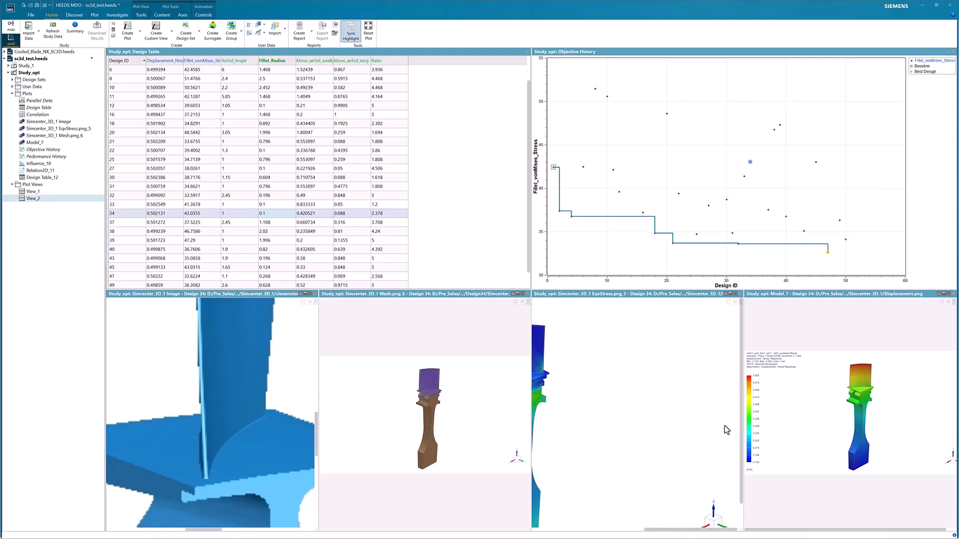
pyautogui.scroll(2, 697, 438)
pyautogui.scroll(-3, 697, 437)
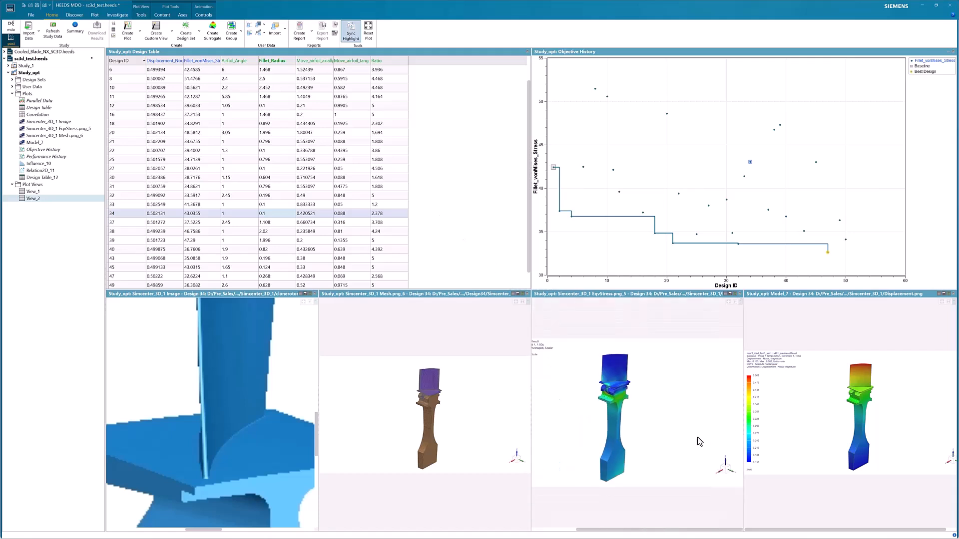
# Review designs 38 and 39 in the design table, and select best design 47 on the Objective History plot.
pyautogui.click(210, 232)
pyautogui.press('Down')
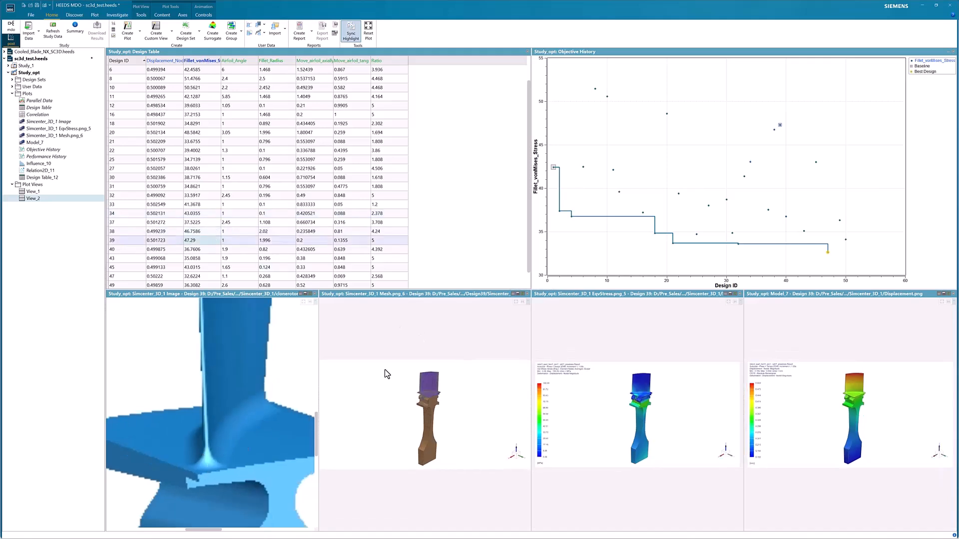
pyautogui.click(827, 252)
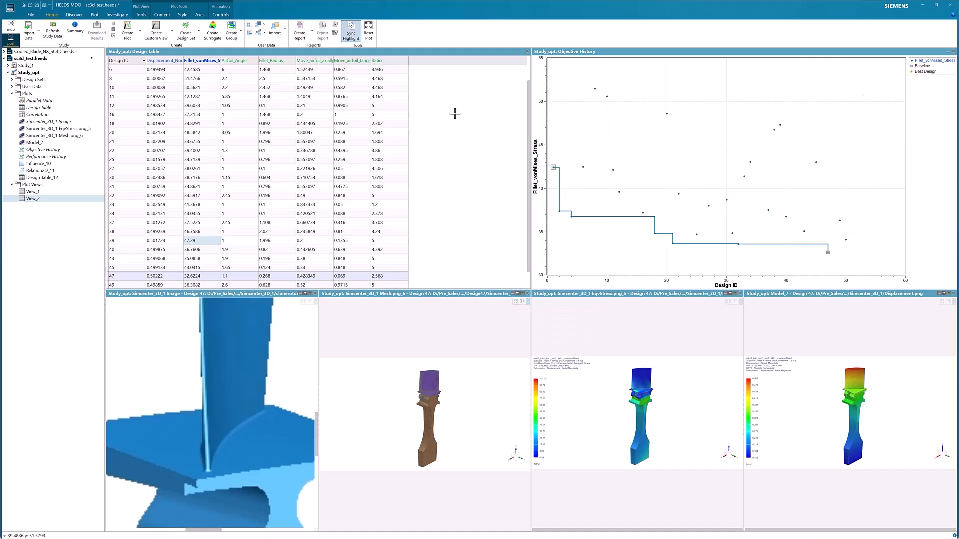
# Show the Study_opt results summary and return to the project's variable definitions in the MDO setup.
pyautogui.doubleClick(50, 73)
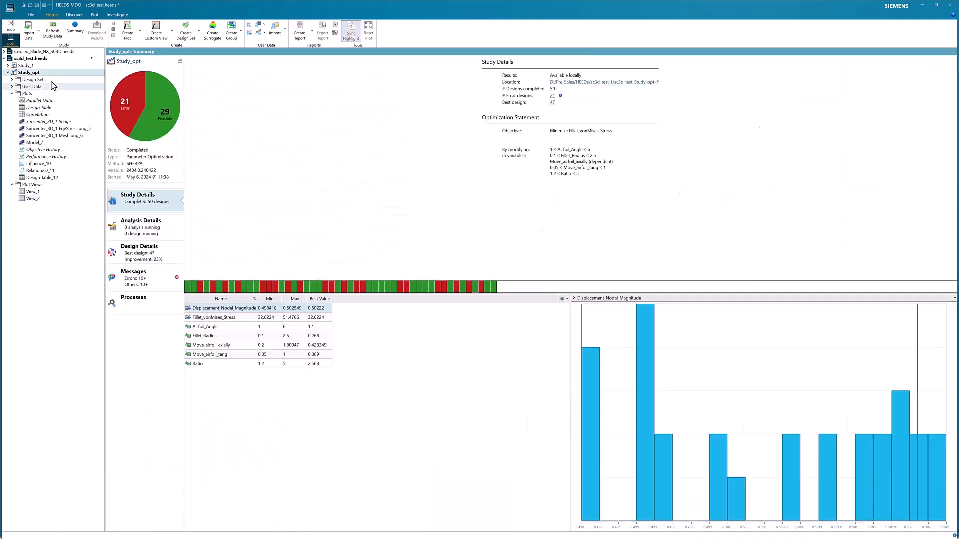
pyautogui.click(11, 26)
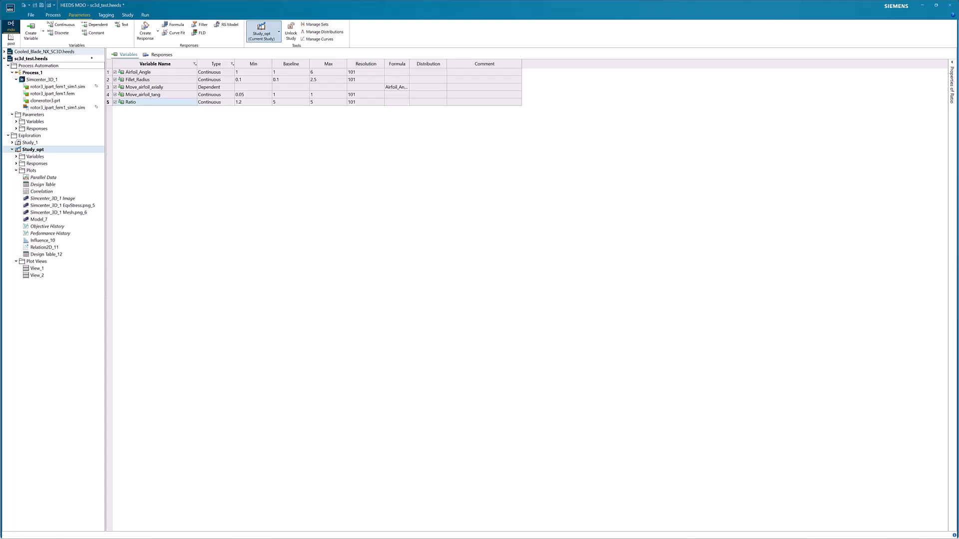